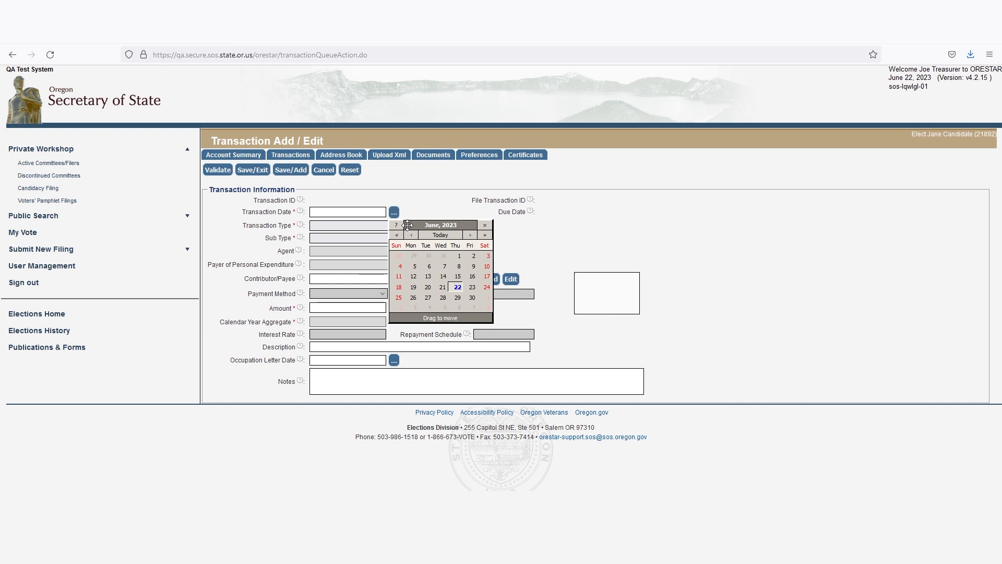
Browse the transaction date calendar back and forth by month and by year
left_click(411, 235)
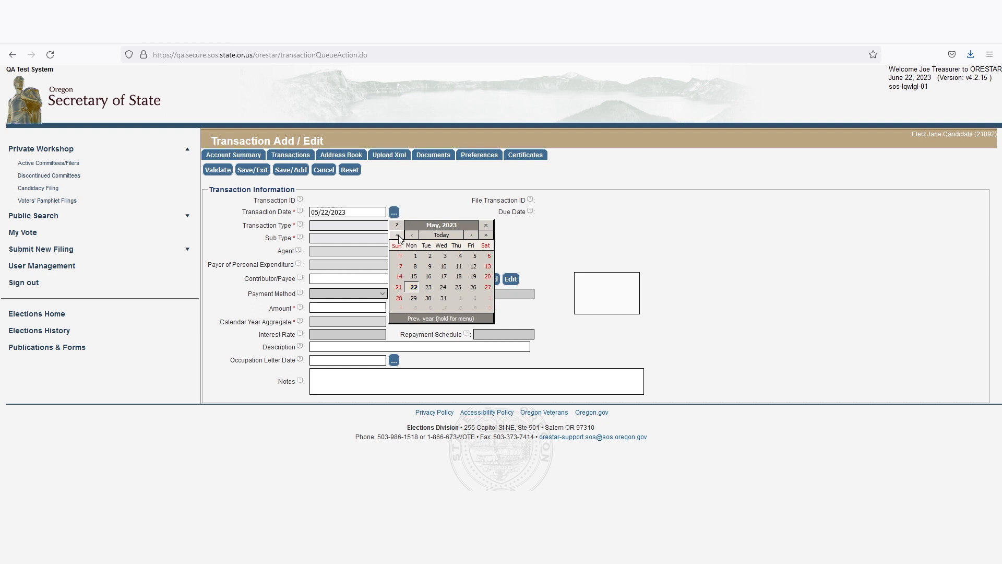
left_click(412, 236)
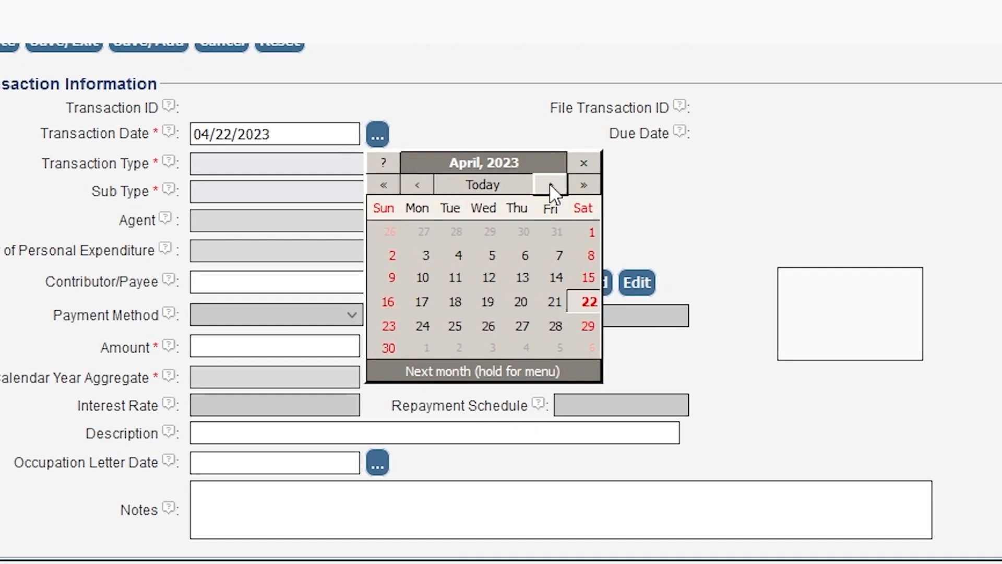
left_click(529, 198)
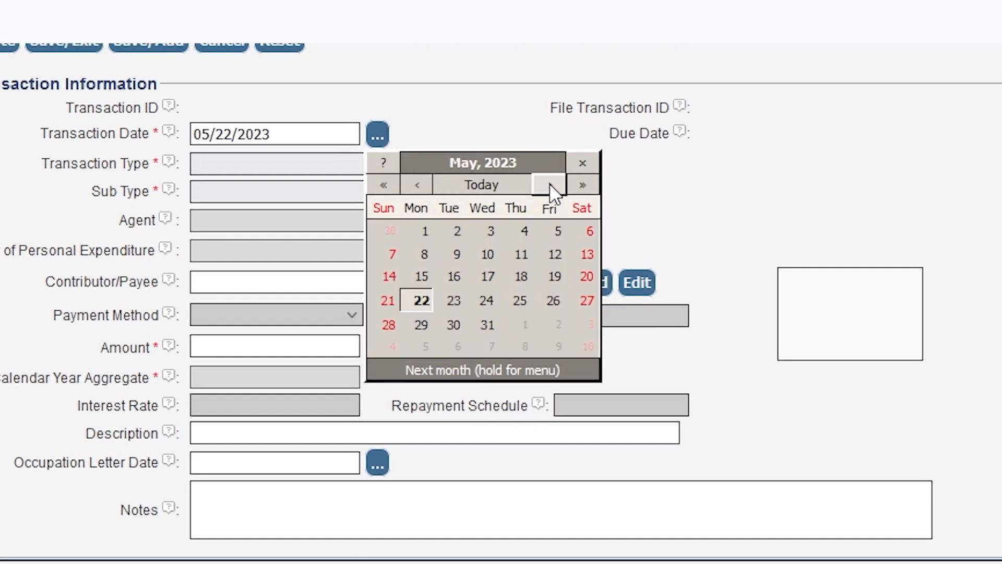
left_click(549, 185)
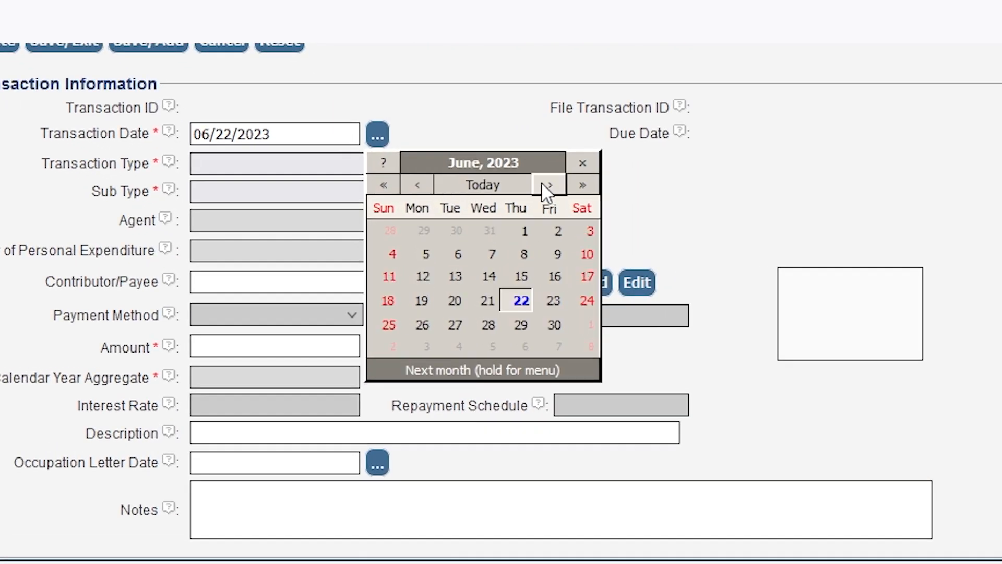
left_click(370, 183)
left_click(370, 184)
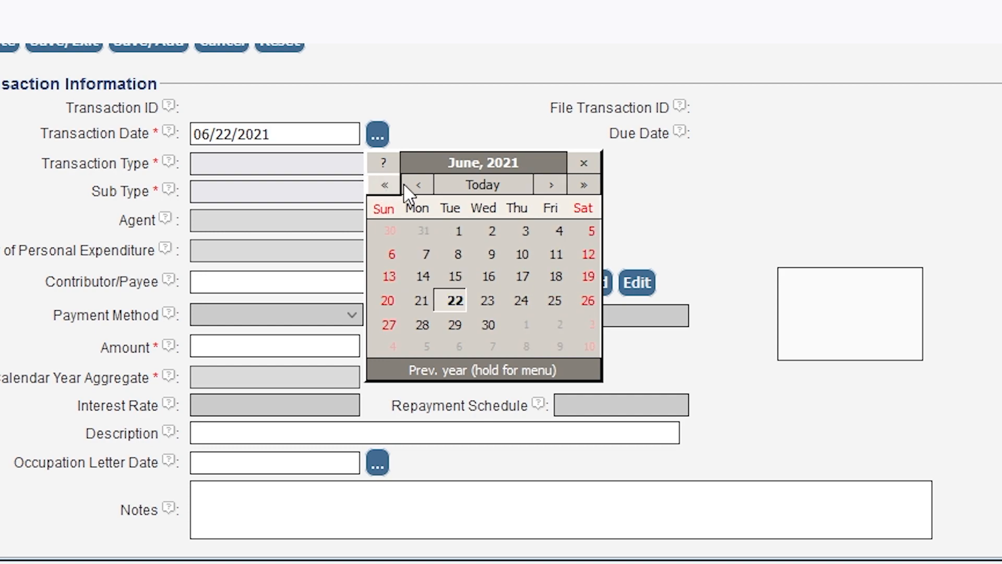
left_click(576, 186)
left_click(576, 187)
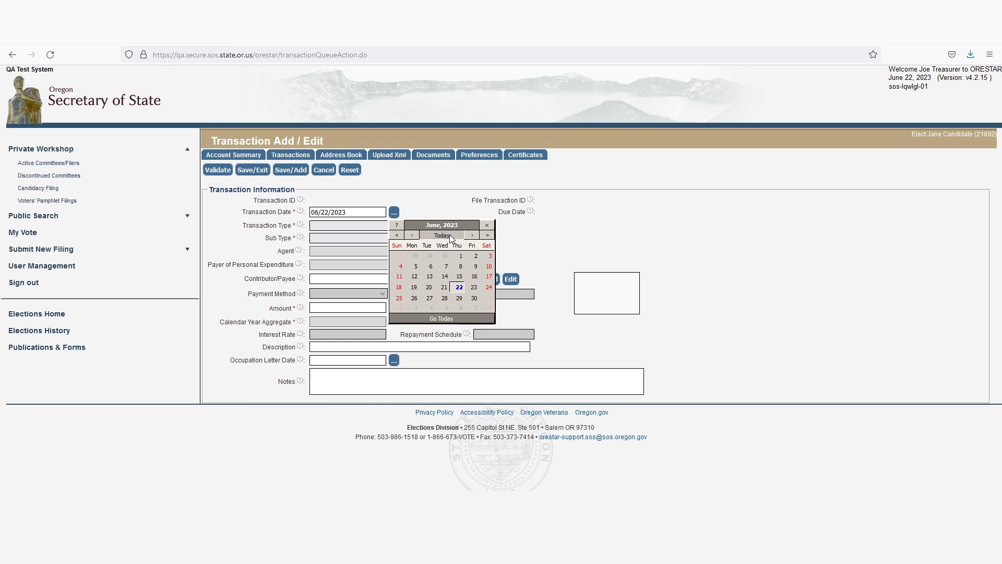
Set the transaction date to today, 06/22/2023, with type Expenditure and sub type Personal Expenditure for Reimbursement
left_click(451, 238)
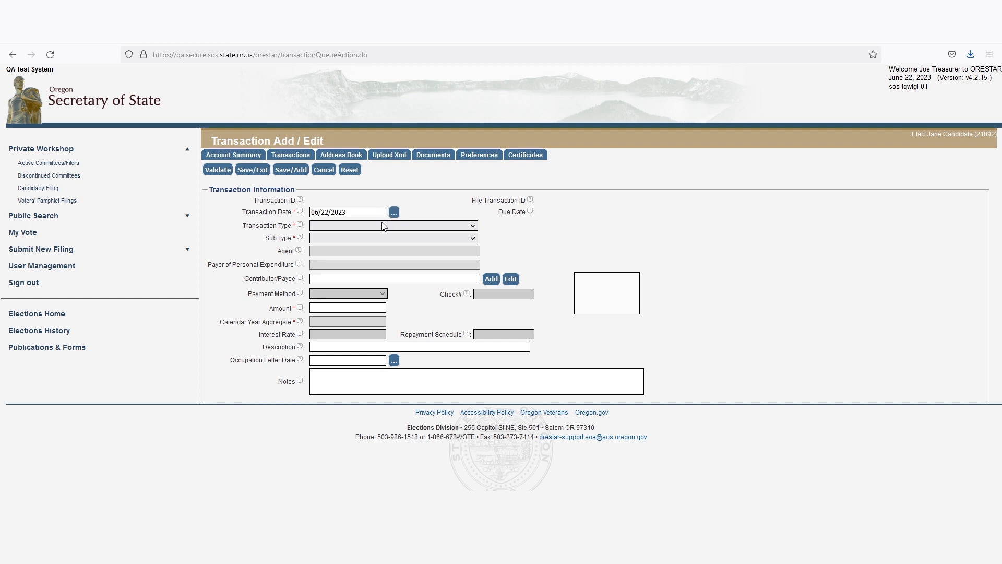
left_click(362, 229)
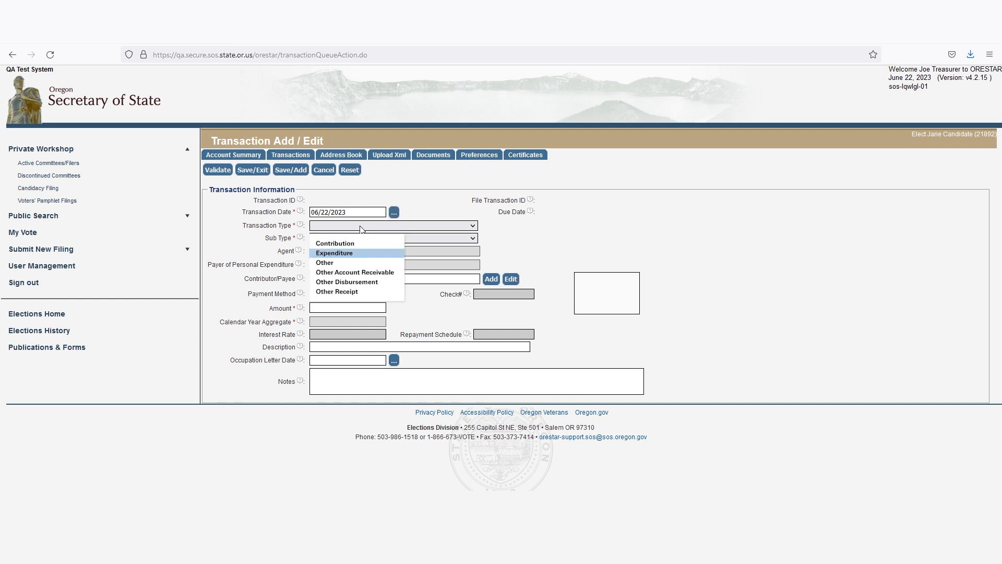
left_click(334, 253)
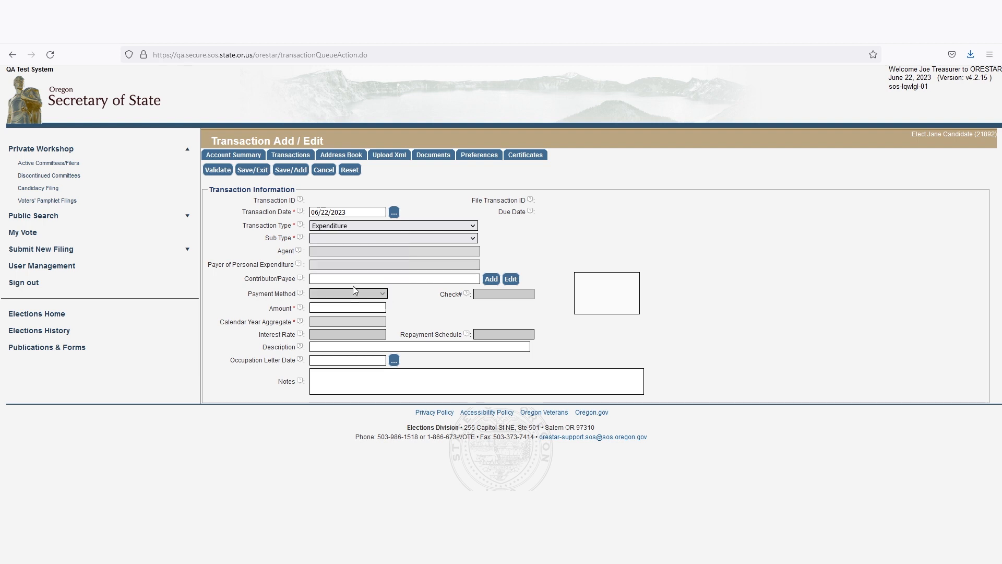
left_click(337, 239)
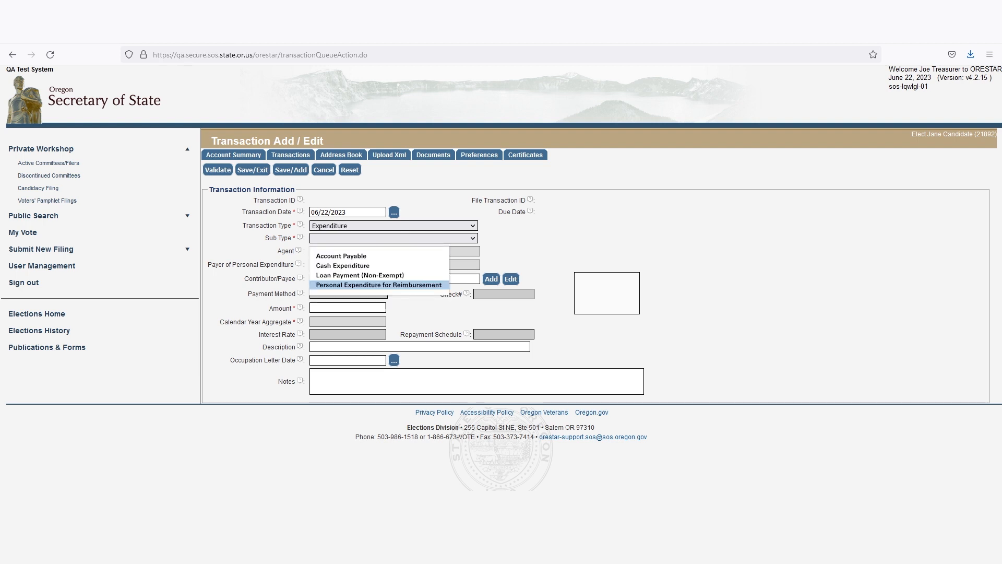
left_click(340, 284)
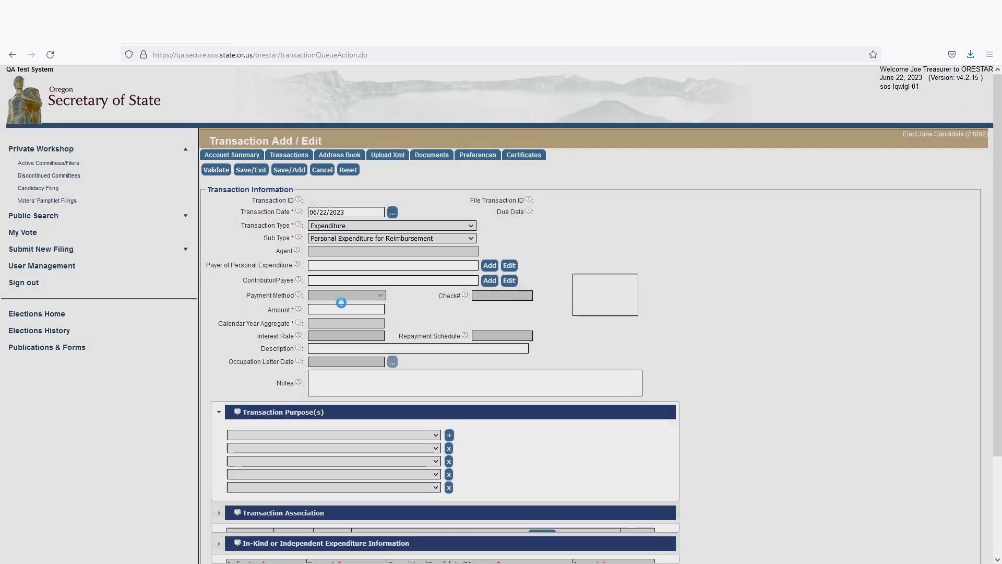
Fill in the Payer of Personal Expenditure with the second matching individual from Salem, OR in the address book
left_click(335, 264)
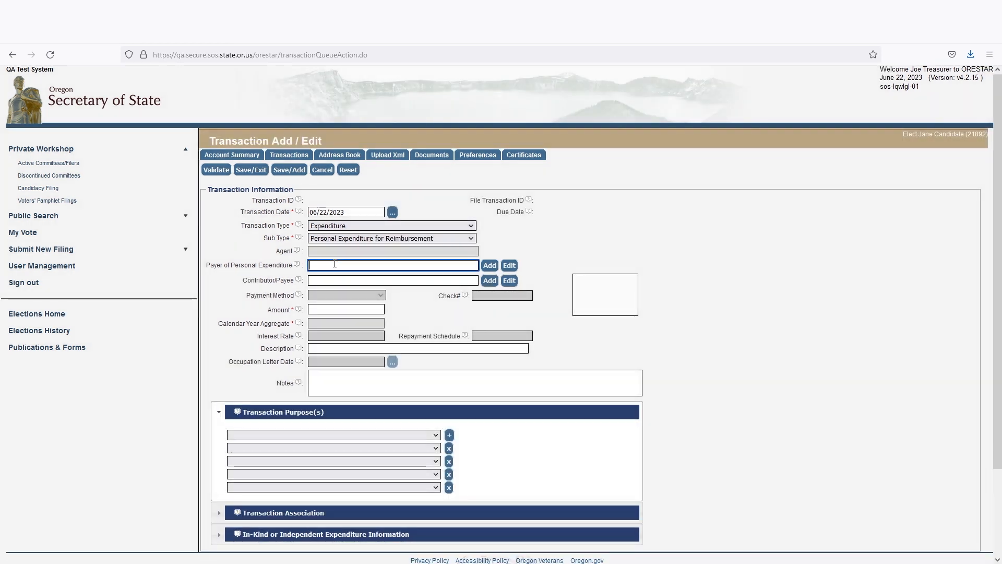
type("Je")
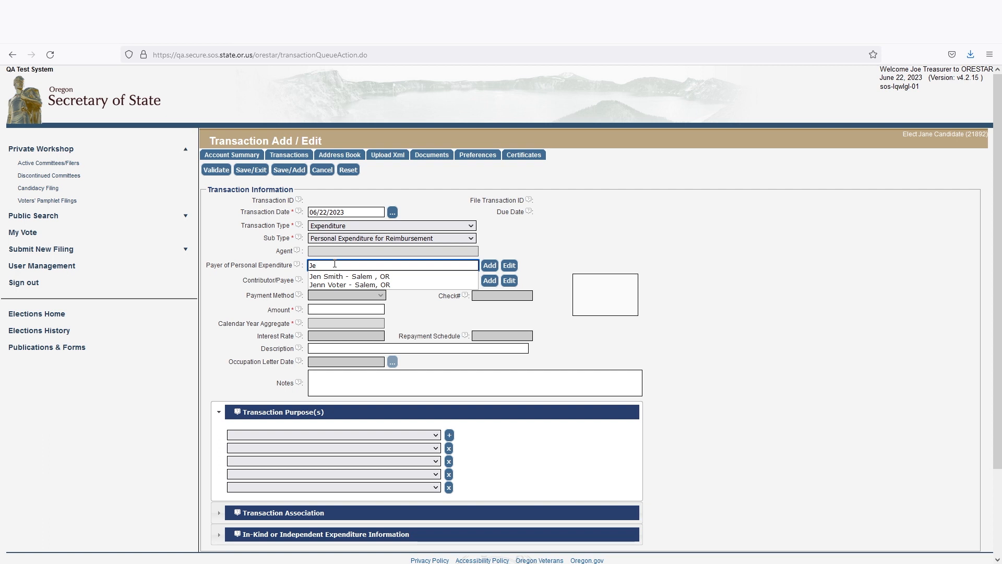
left_click(333, 283)
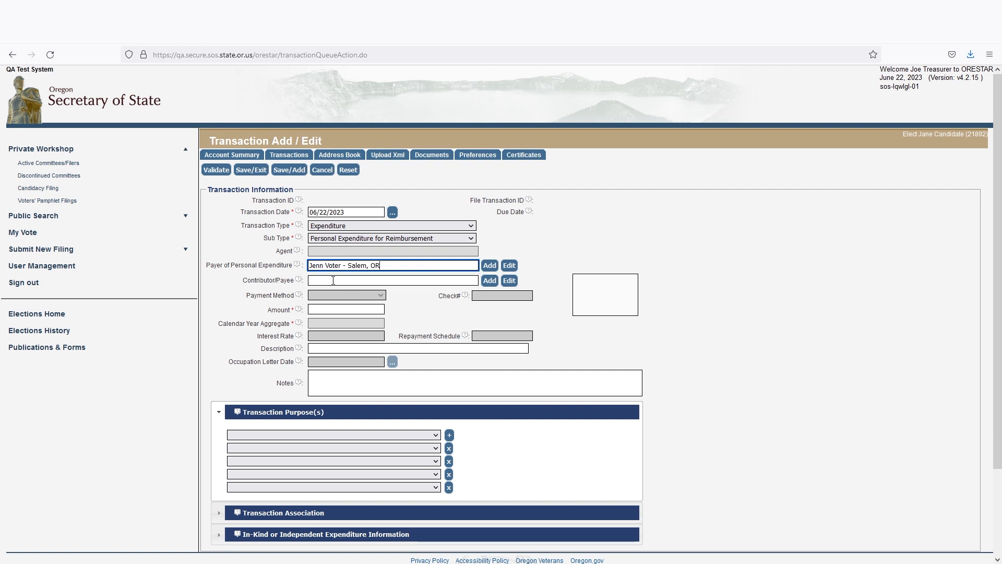
Select the ABC office company in Salem, OR as the contributor/payee and enter an amount of 120.00
left_click(333, 280)
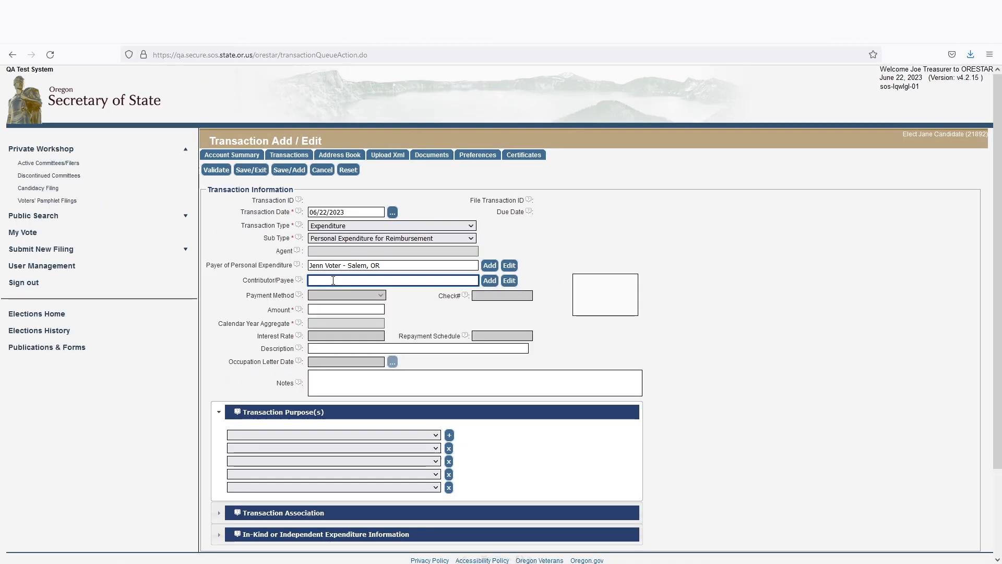
type("AB")
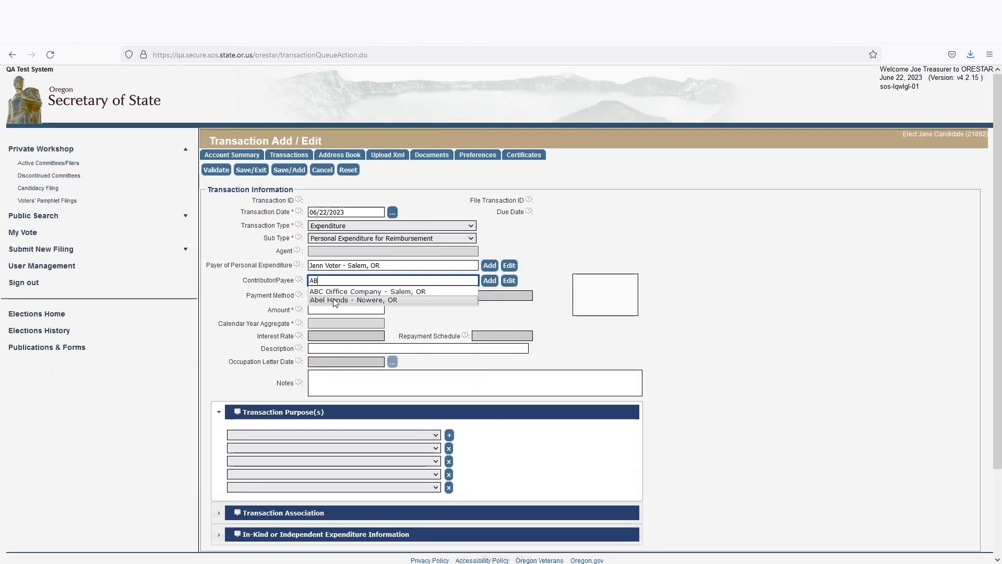
left_click(336, 293)
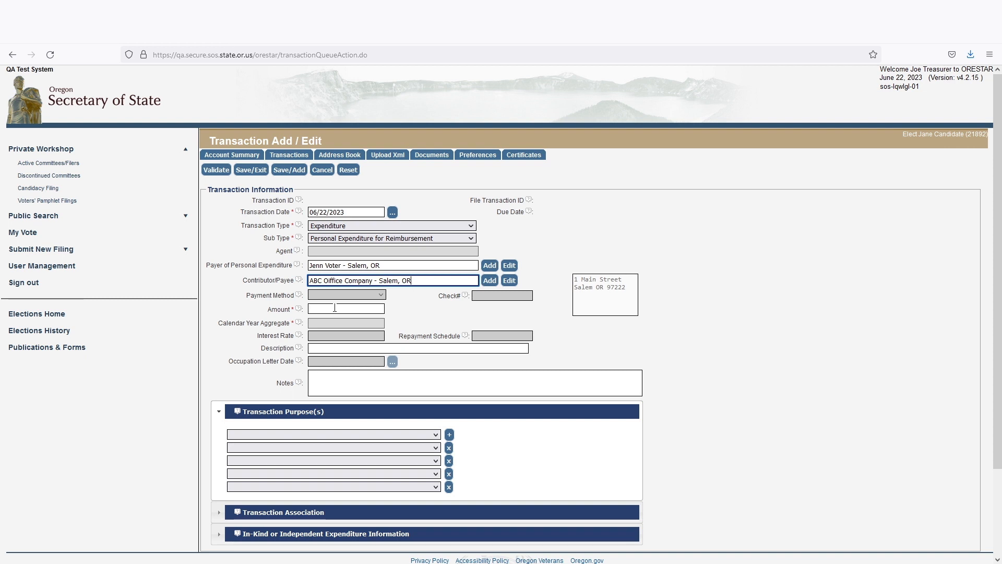
left_click(335, 308)
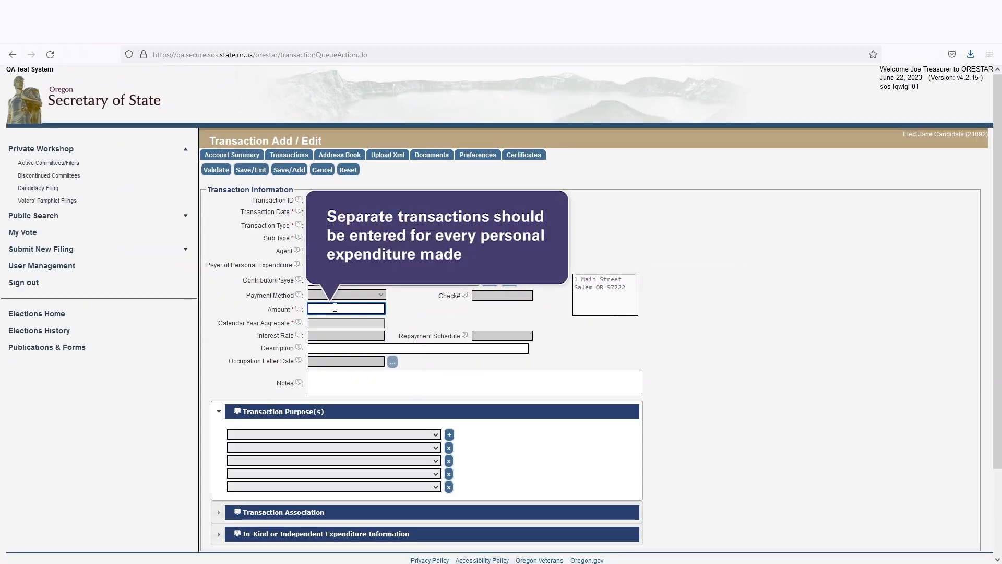
type("120.00")
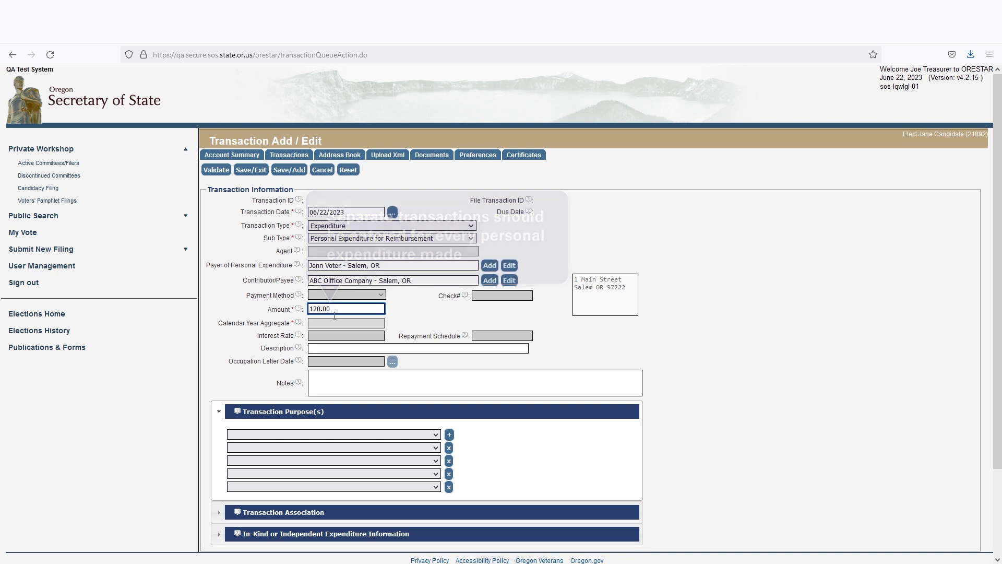
Set the transaction purpose to General Operational Expenses (need description) and enter the description "Office Supplies"
left_click(437, 436)
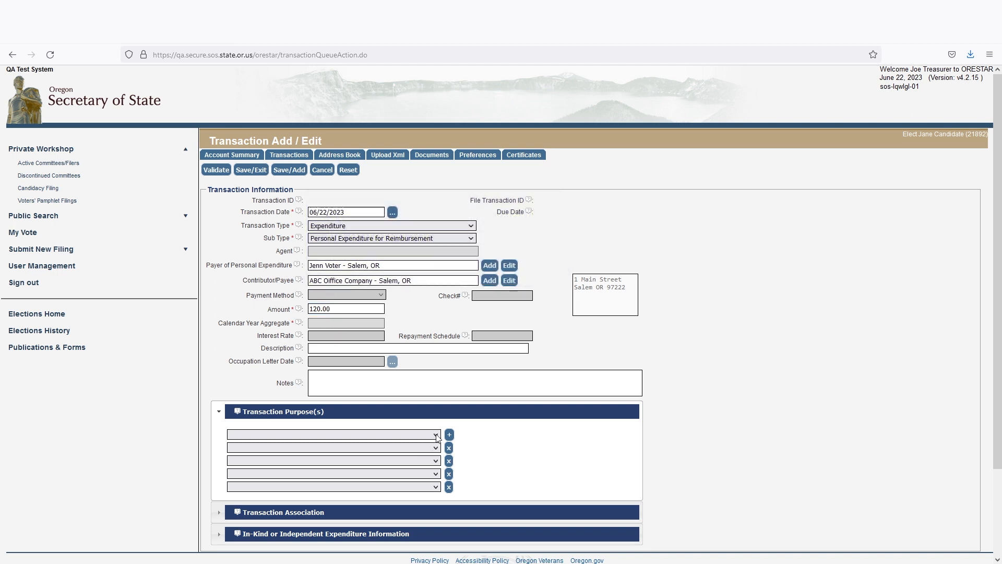
left_click(437, 435)
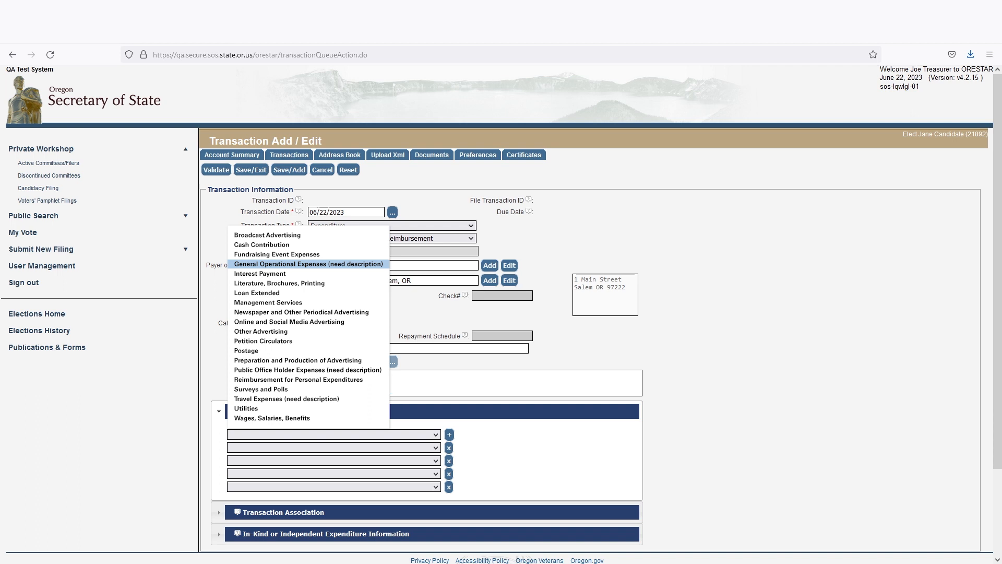
left_click(344, 263)
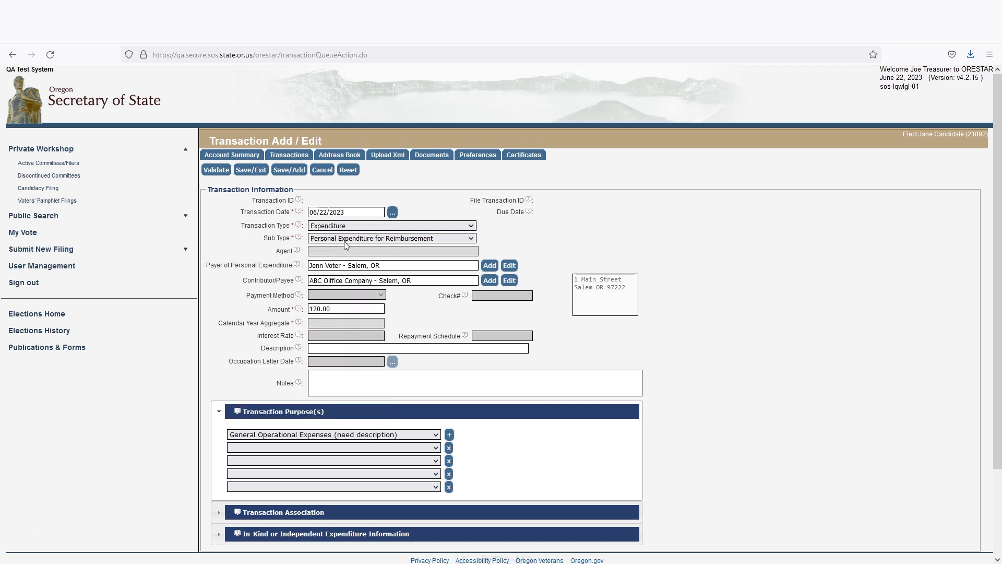
left_click(323, 348)
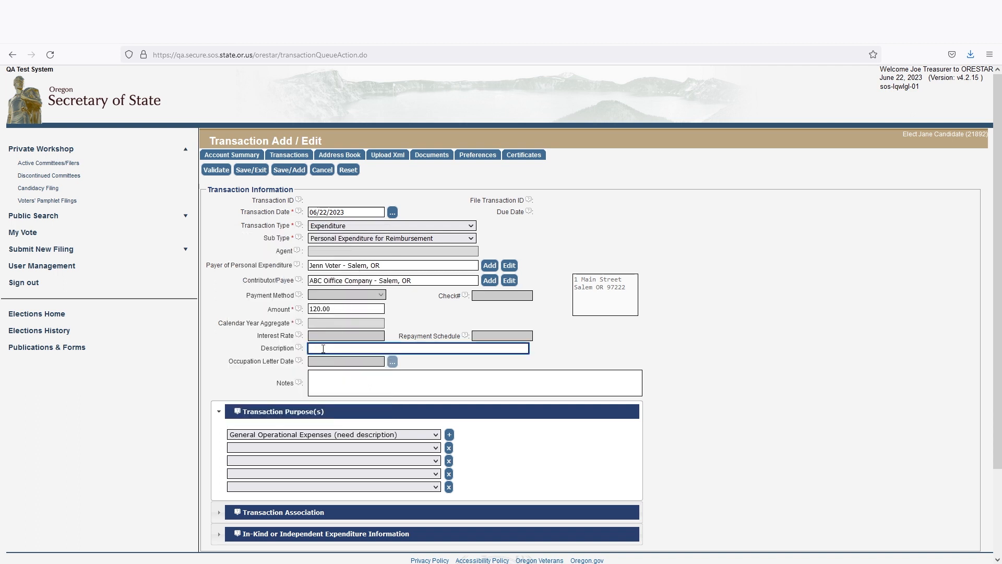
type("Office Supplies")
Validate the personal expenditure transaction and file it
left_click(211, 169)
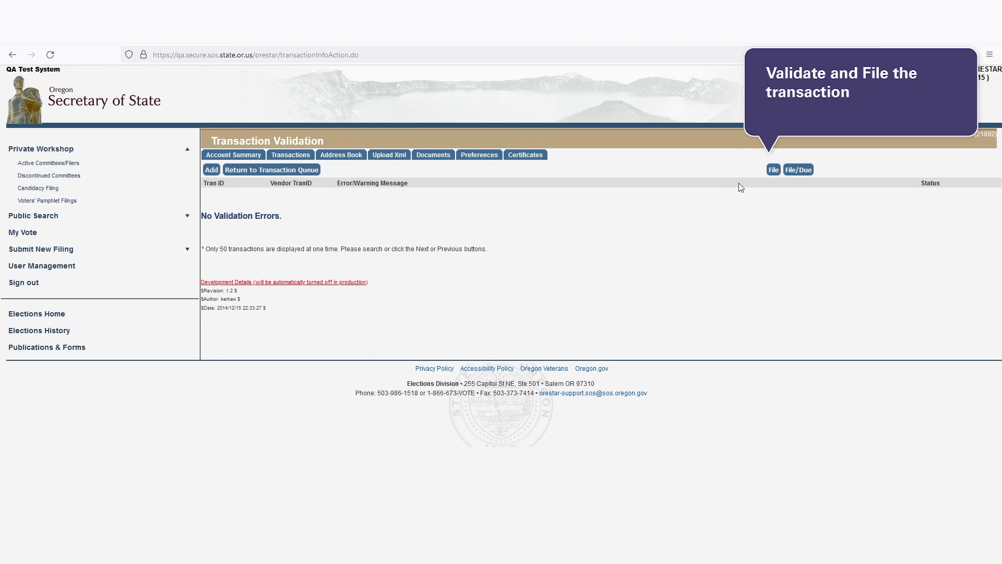
left_click(774, 170)
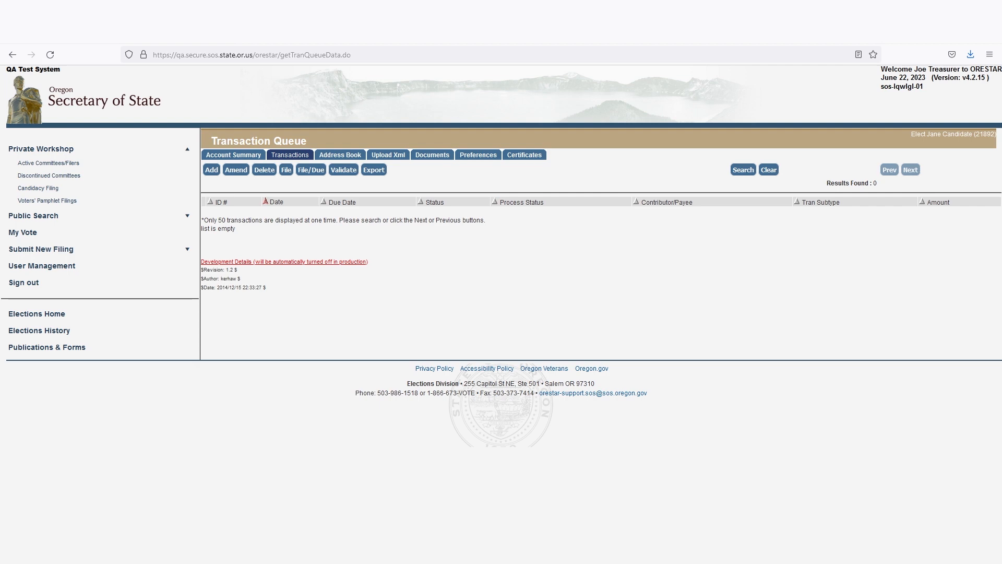
Add a new transaction dated 06/22/2023 with type Expenditure and sub type Cash Expenditure
left_click(211, 170)
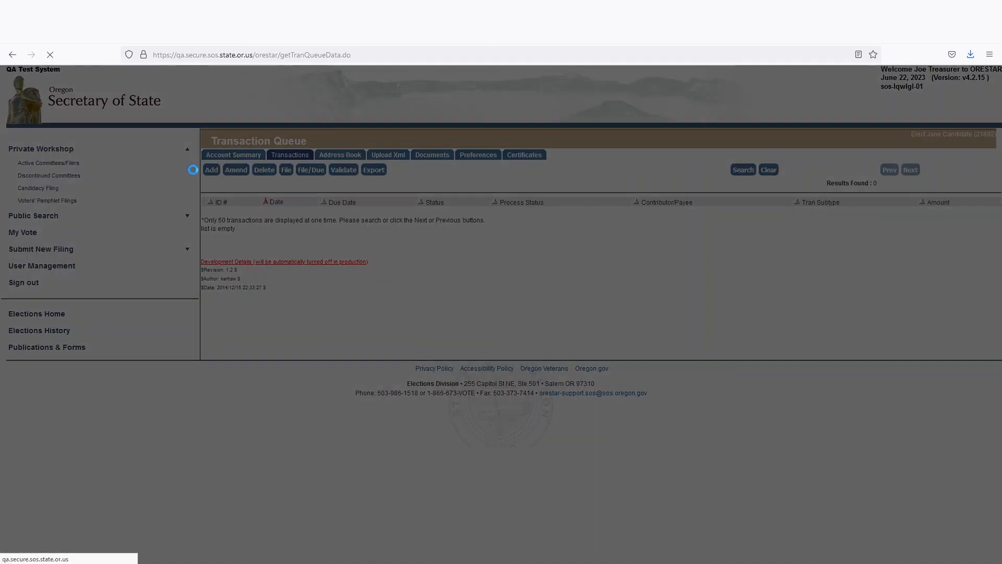
left_click(395, 213)
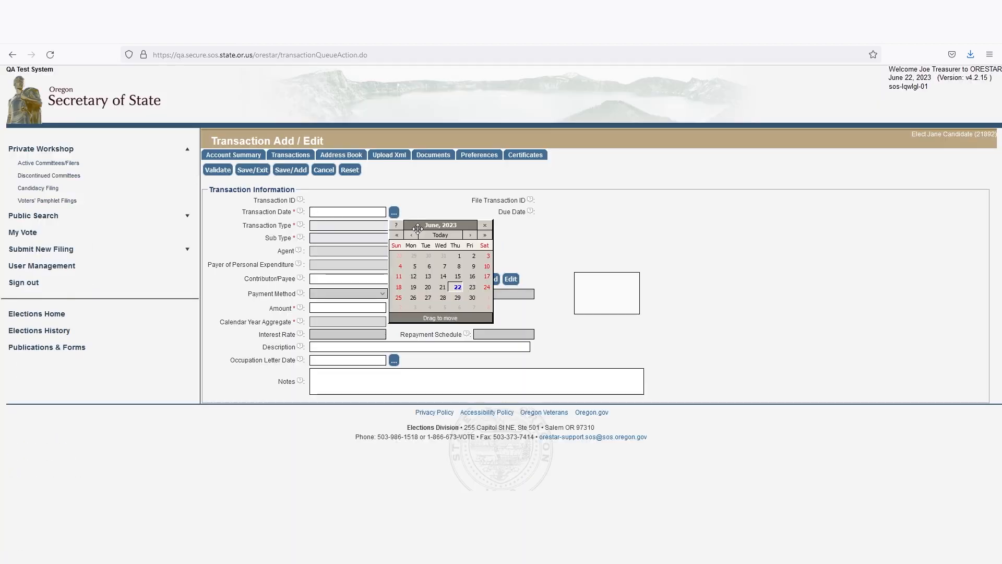
left_click(439, 235)
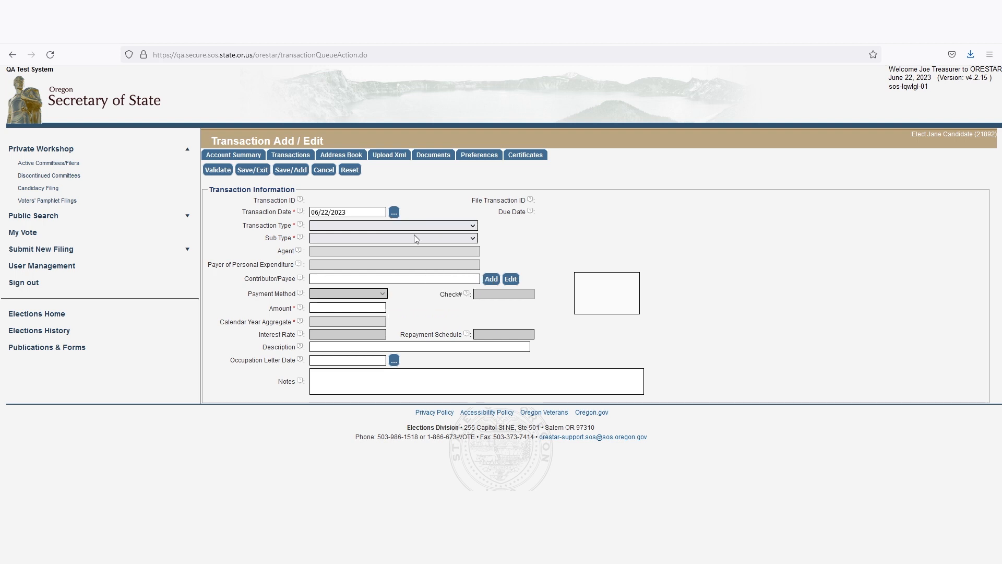
left_click(376, 226)
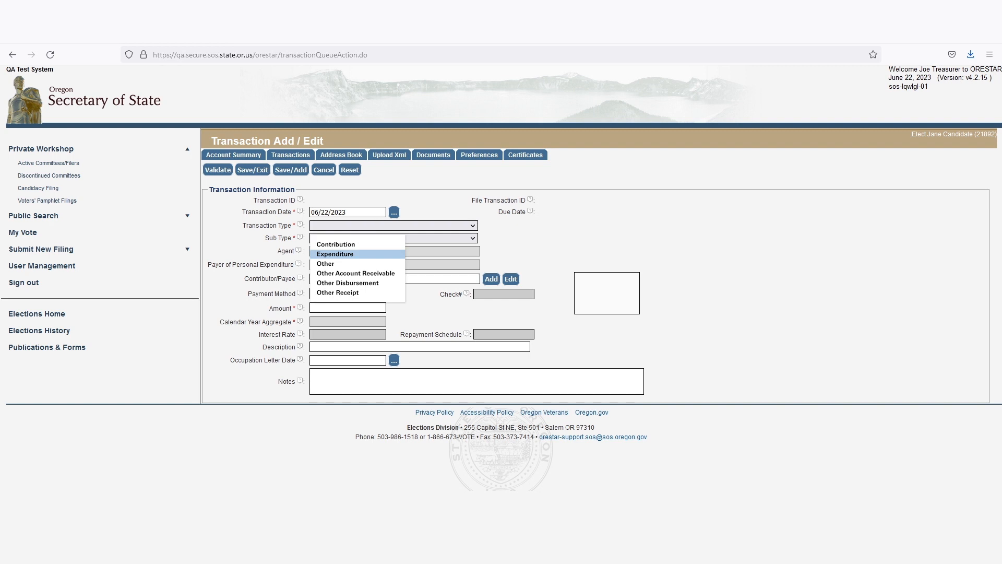
left_click(335, 253)
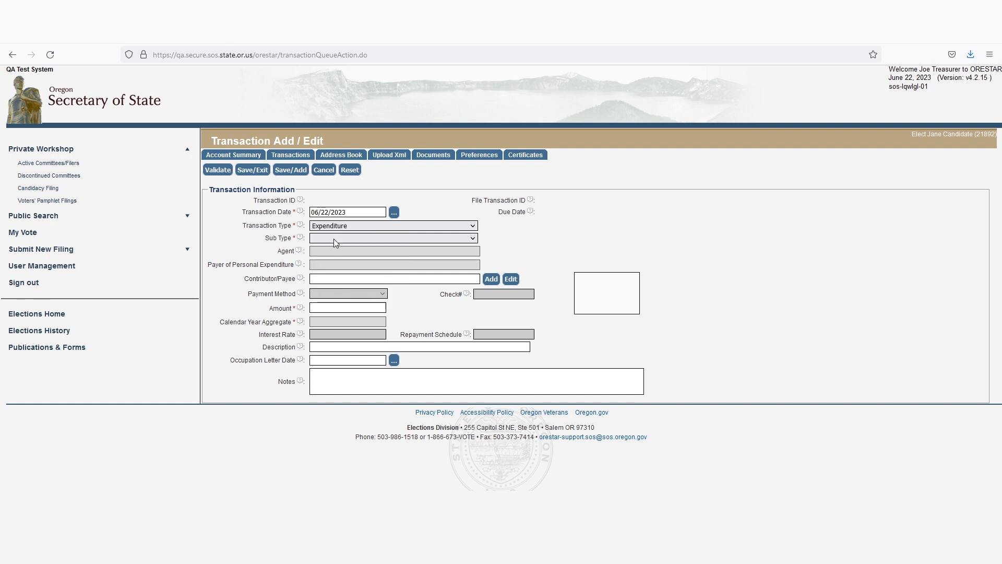
left_click(334, 239)
left_click(334, 266)
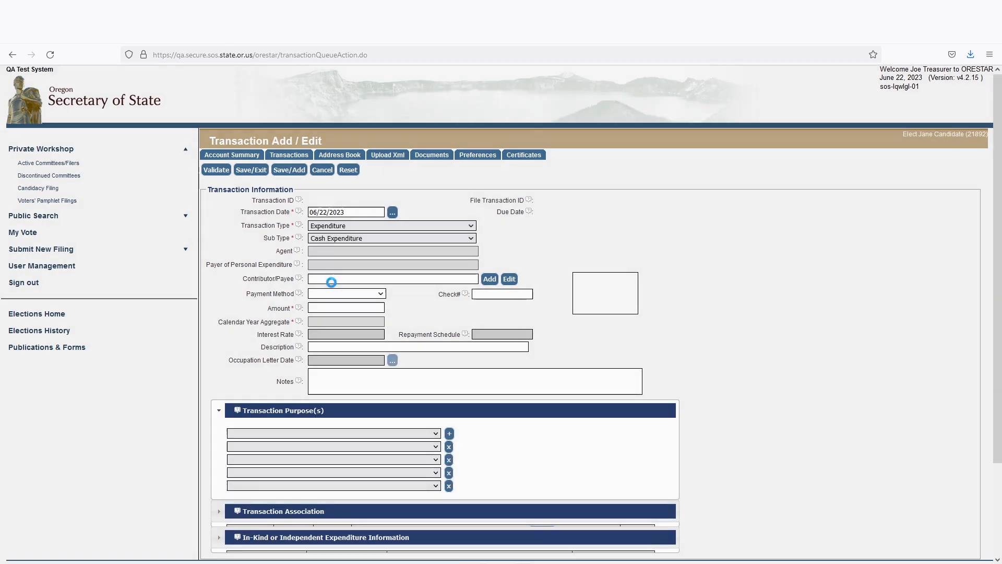
Select the reimbursed individual in Salem, OR as the contributor/payee and set the payment method to Check with check number 125
left_click(326, 279)
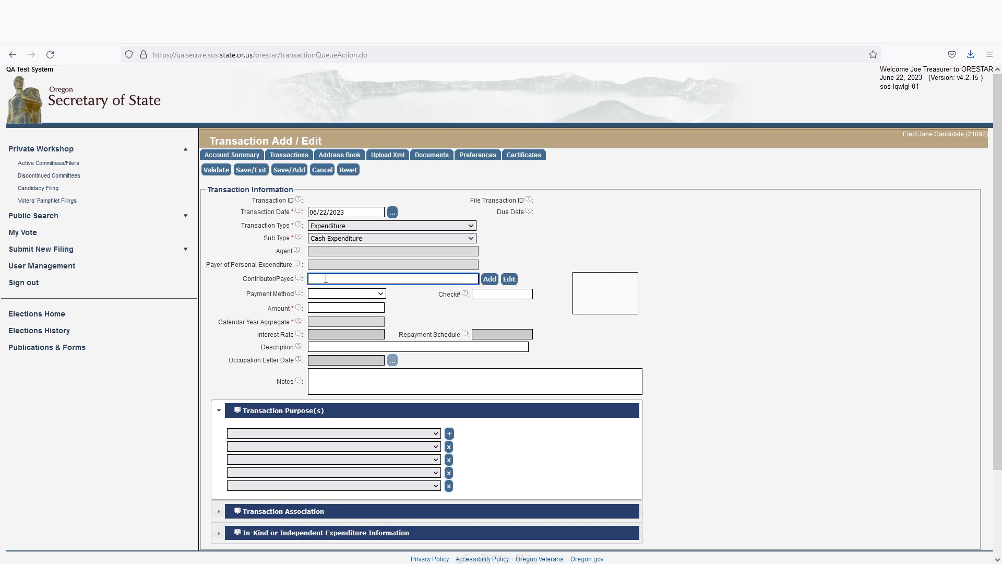
type("j")
left_click(324, 305)
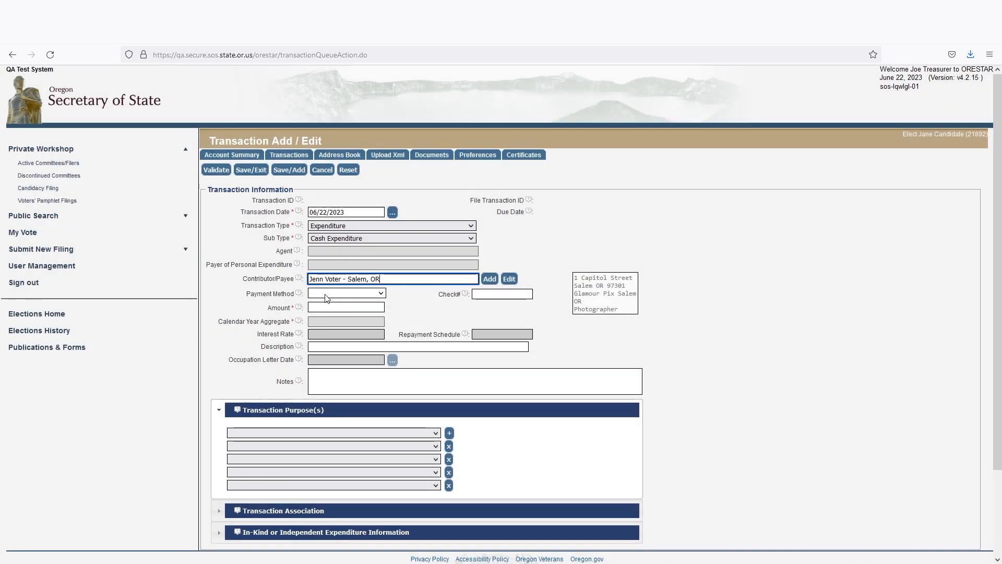
left_click(326, 294)
left_click(324, 311)
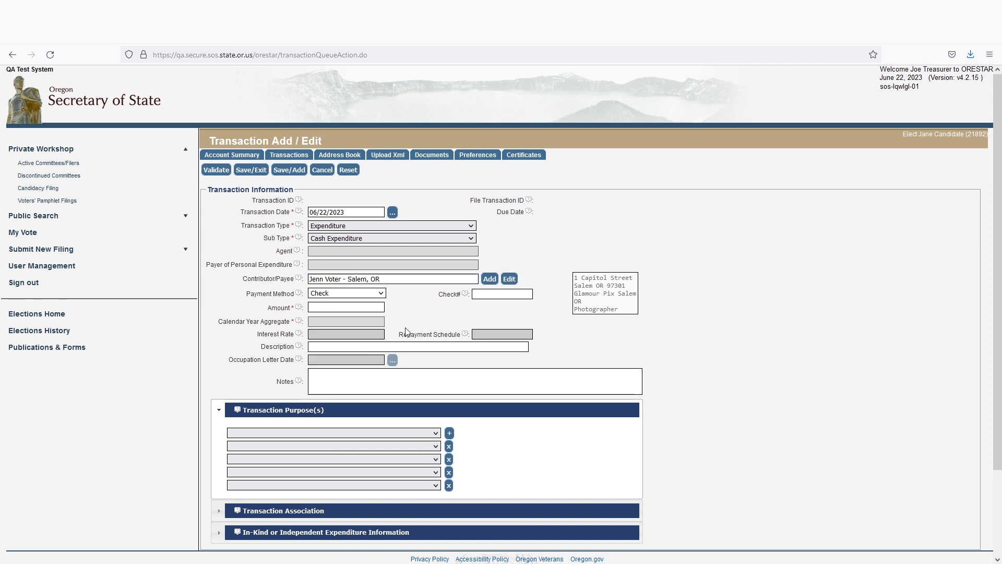
left_click(485, 296)
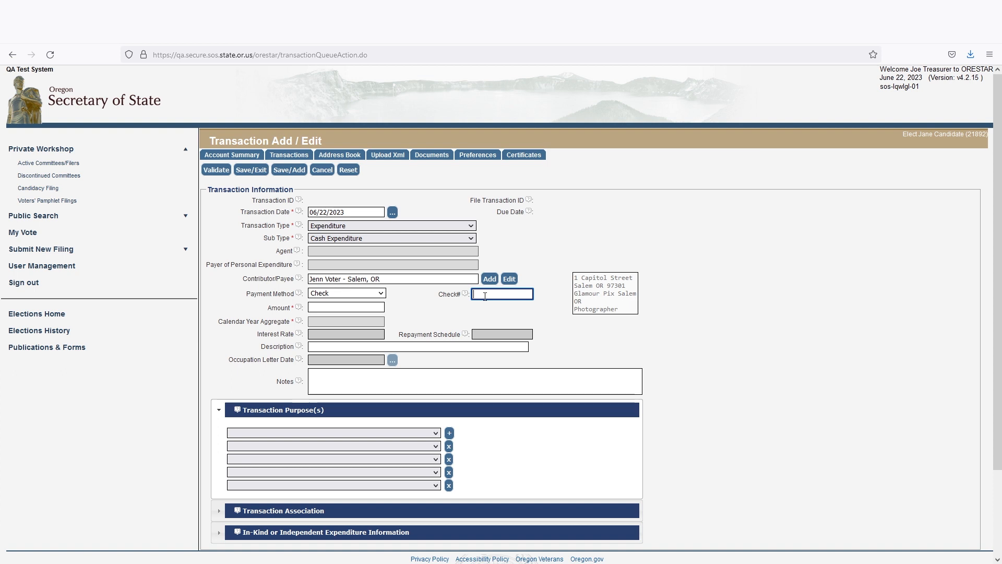
type("125")
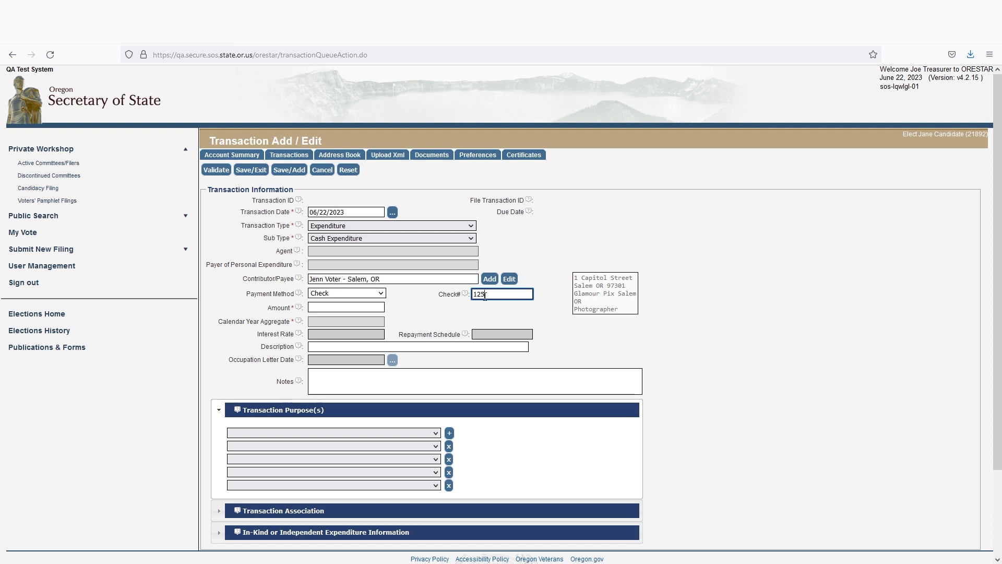
Enter an amount of 120.00 and set the transaction purpose to Reimbursement for Personal Expenditures
left_click(324, 309)
type("120.00")
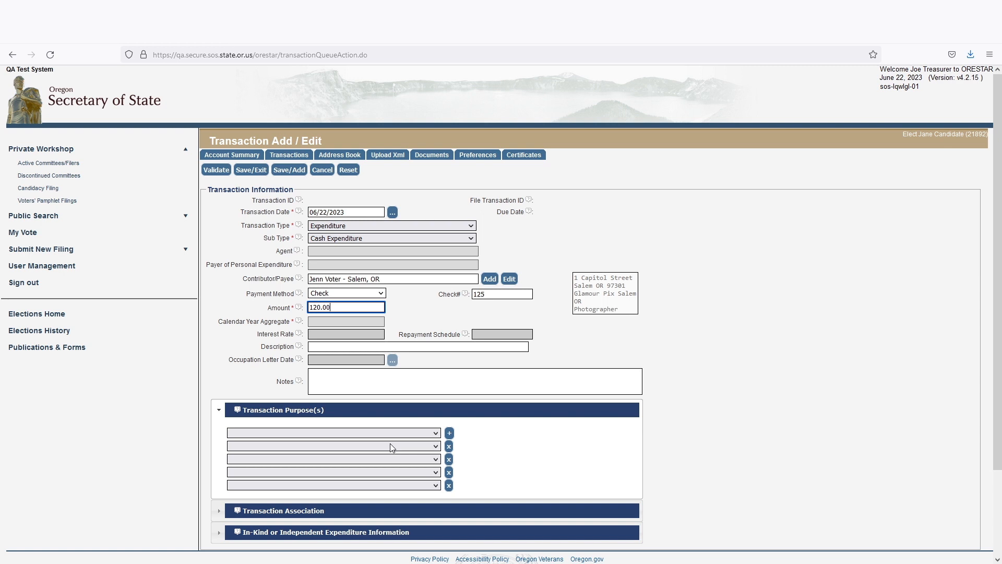
left_click(420, 433)
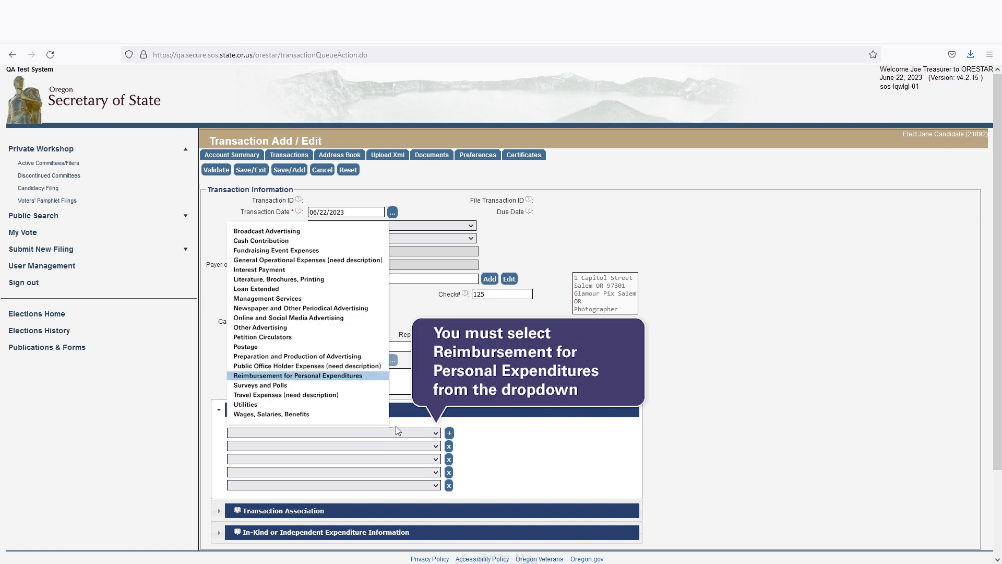
left_click(363, 376)
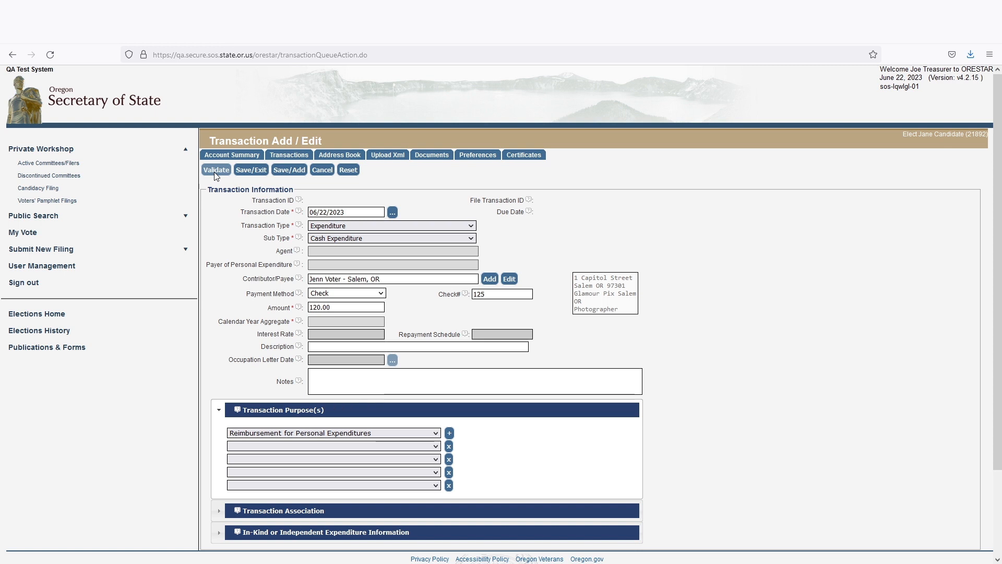
Validate the cash expenditure transaction and file it, agreeing to the attestation
left_click(215, 172)
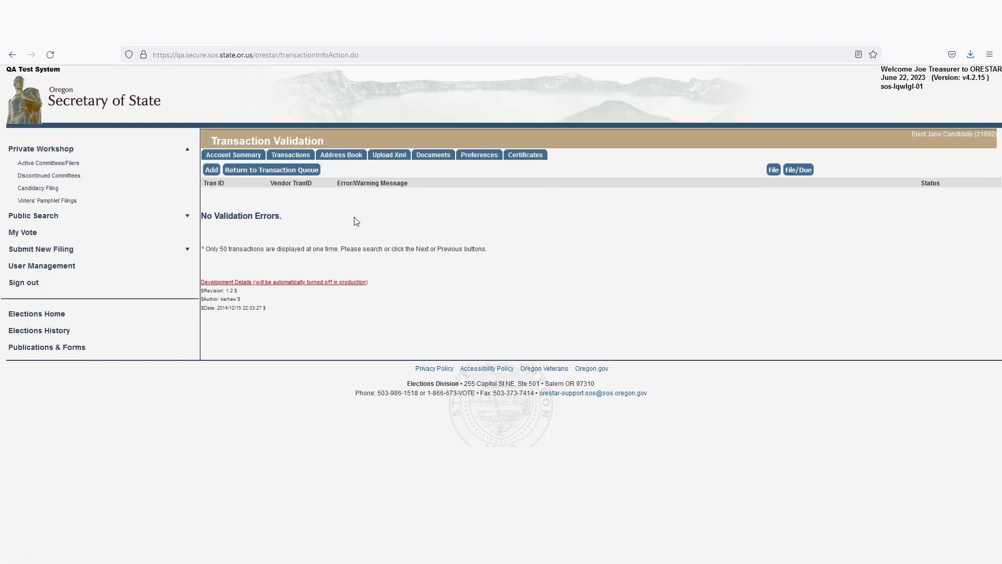
left_click(774, 169)
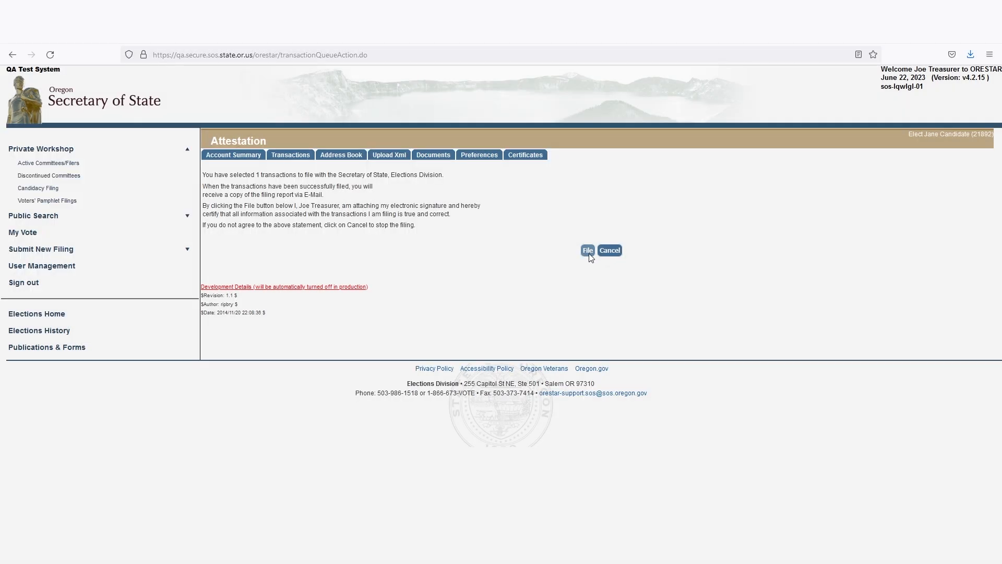
left_click(588, 251)
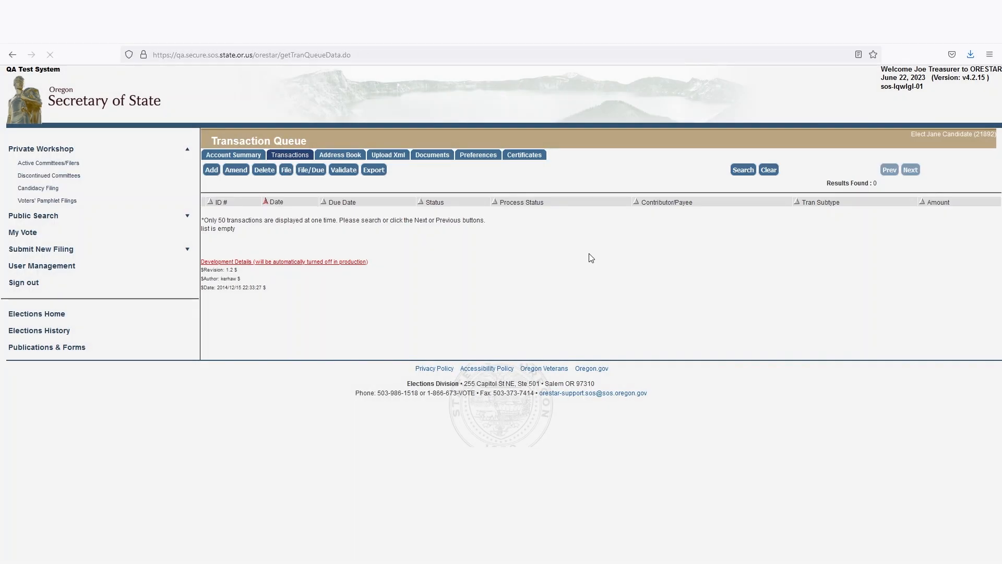